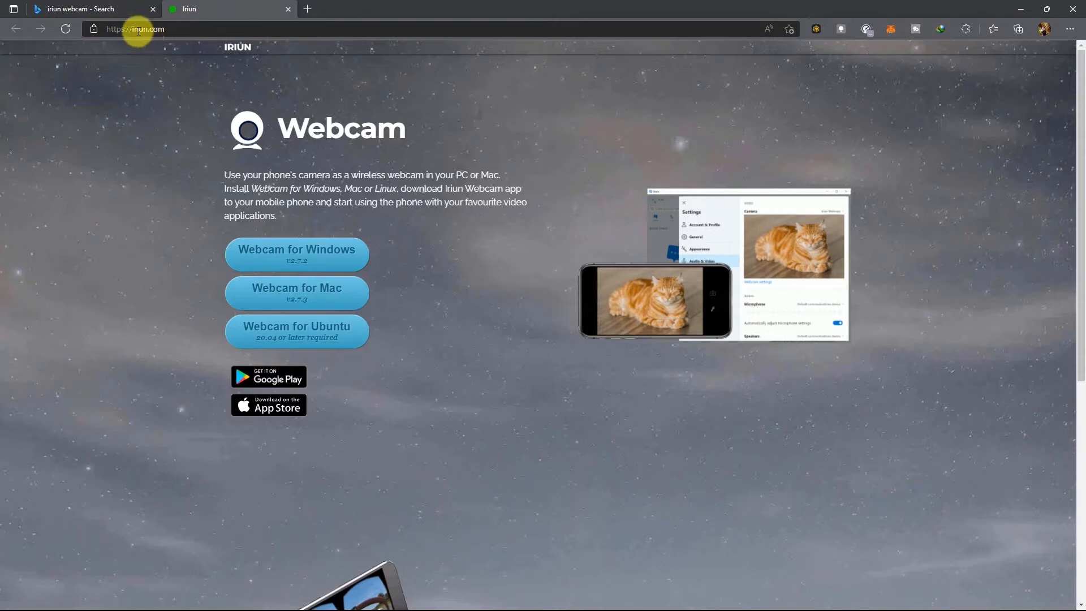
# Search the web for "irium" and open the official Iriun website from the results
pyautogui.click(184, 28)
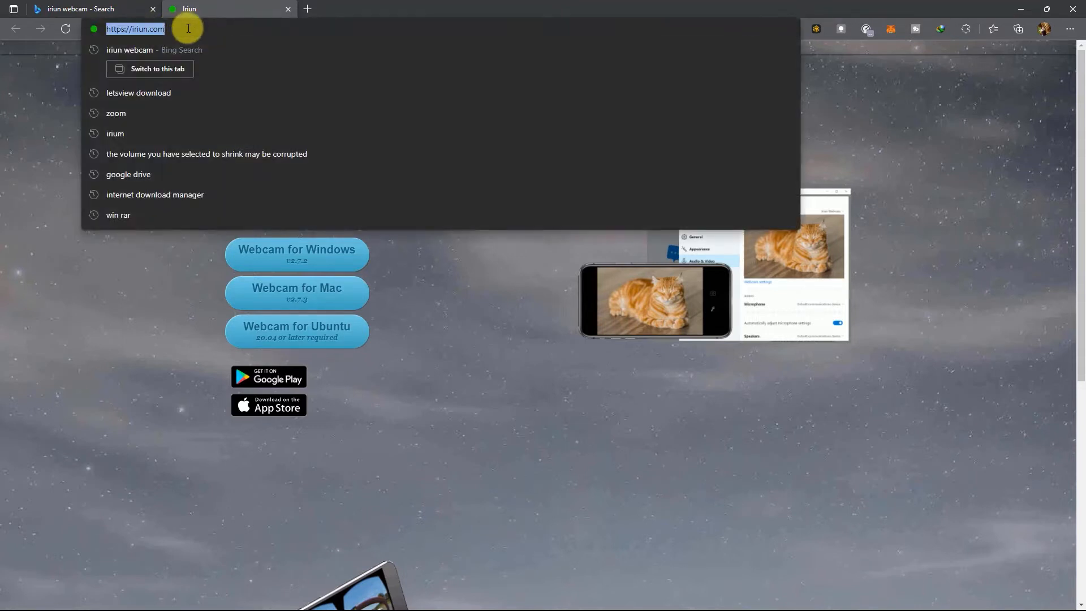
pyautogui.write('iri')
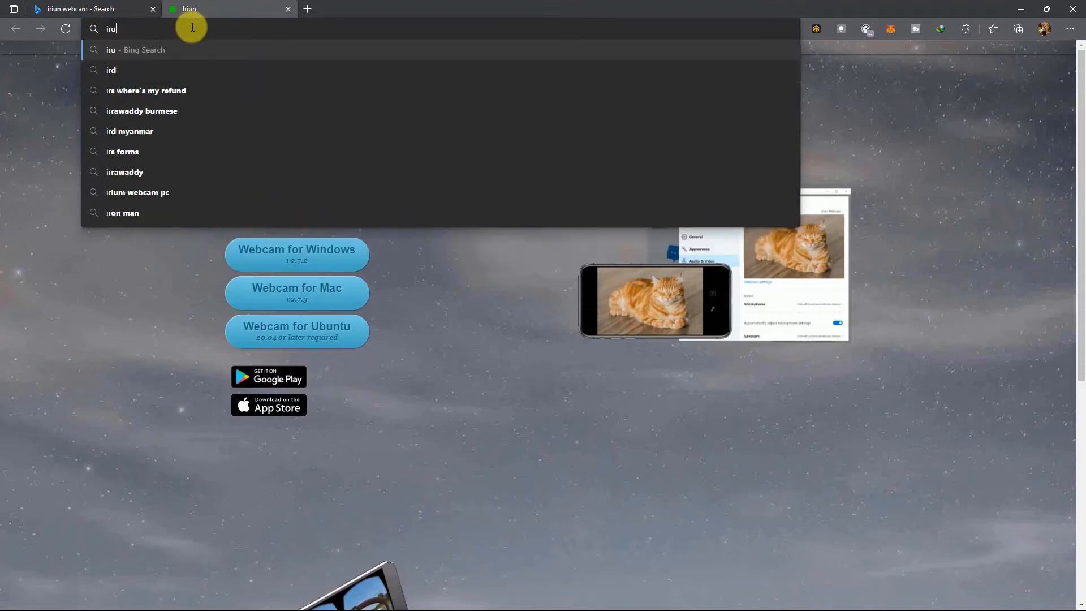
pyautogui.write('um')
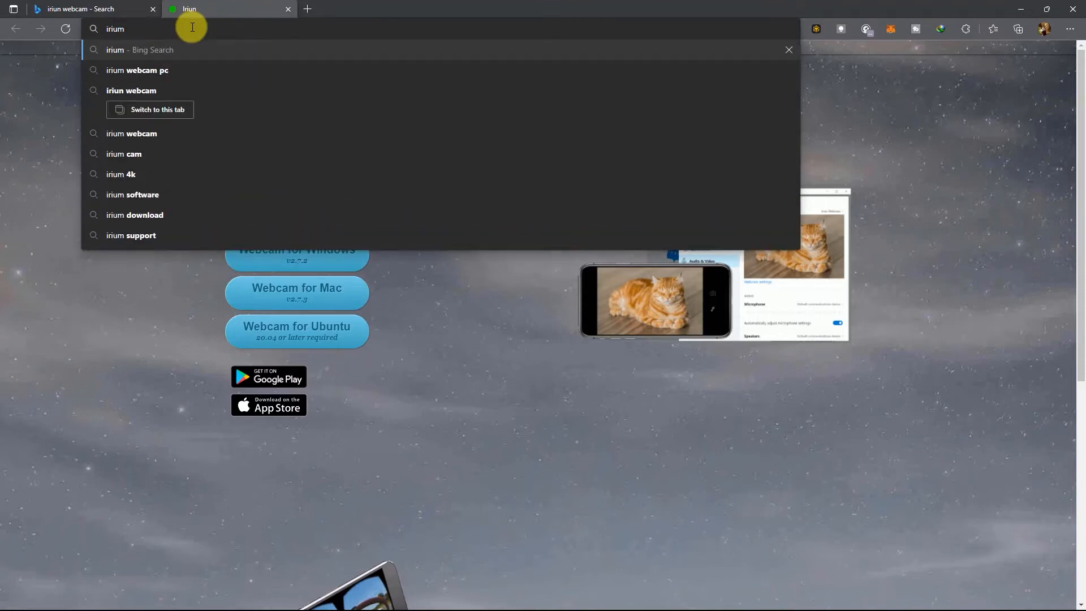
pyautogui.press('Return')
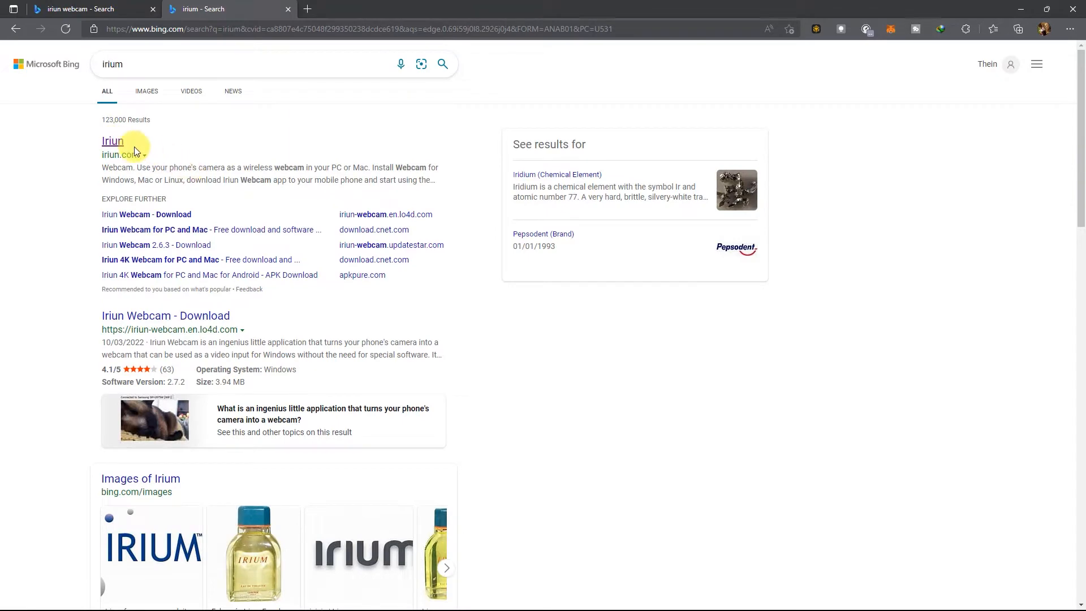
pyautogui.click(114, 142)
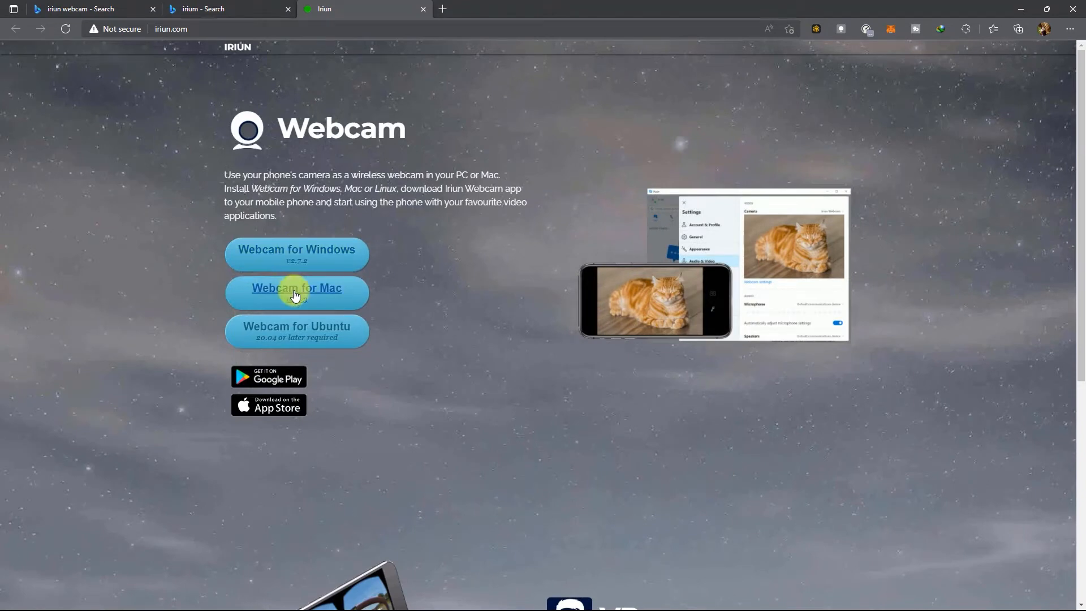
# Download the Iriun Webcam 2.7.2 installer for Windows and launch the downloaded file from Internet Download Manager
pyautogui.click(295, 249)
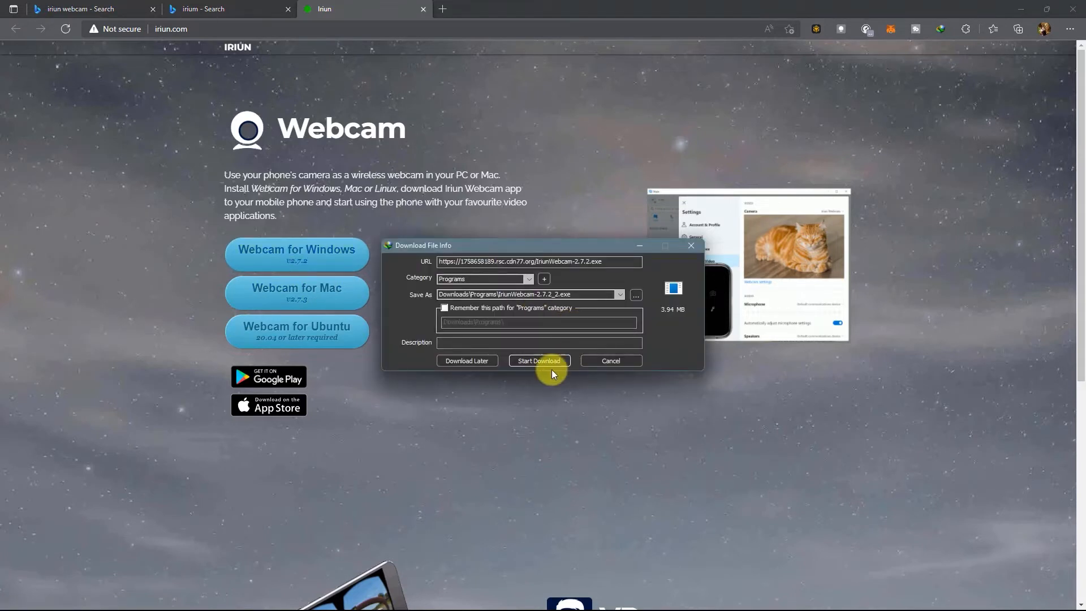
pyautogui.click(530, 361)
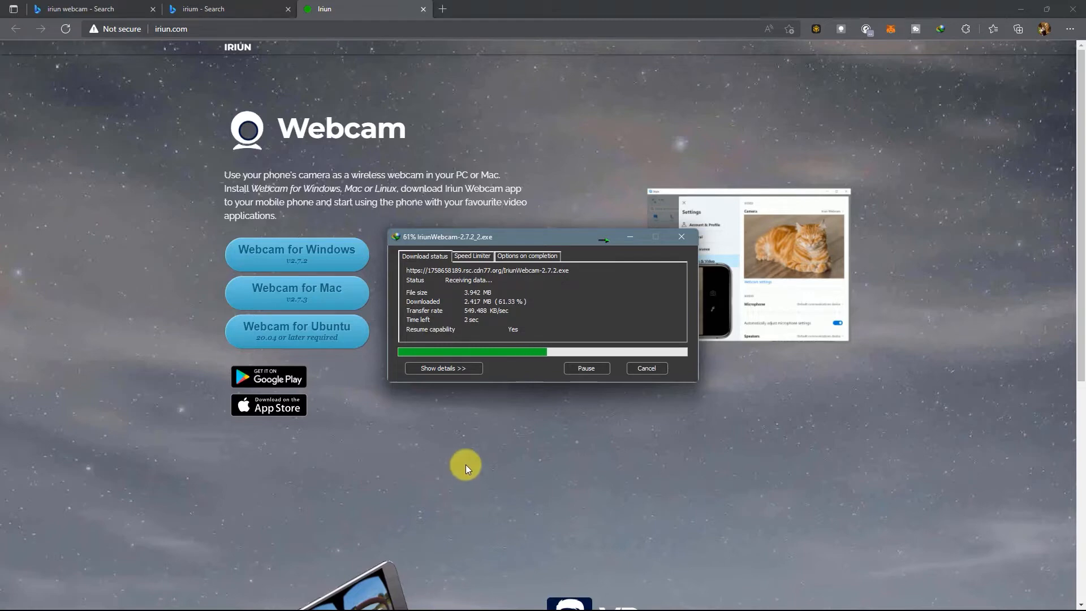
pyautogui.press('super')
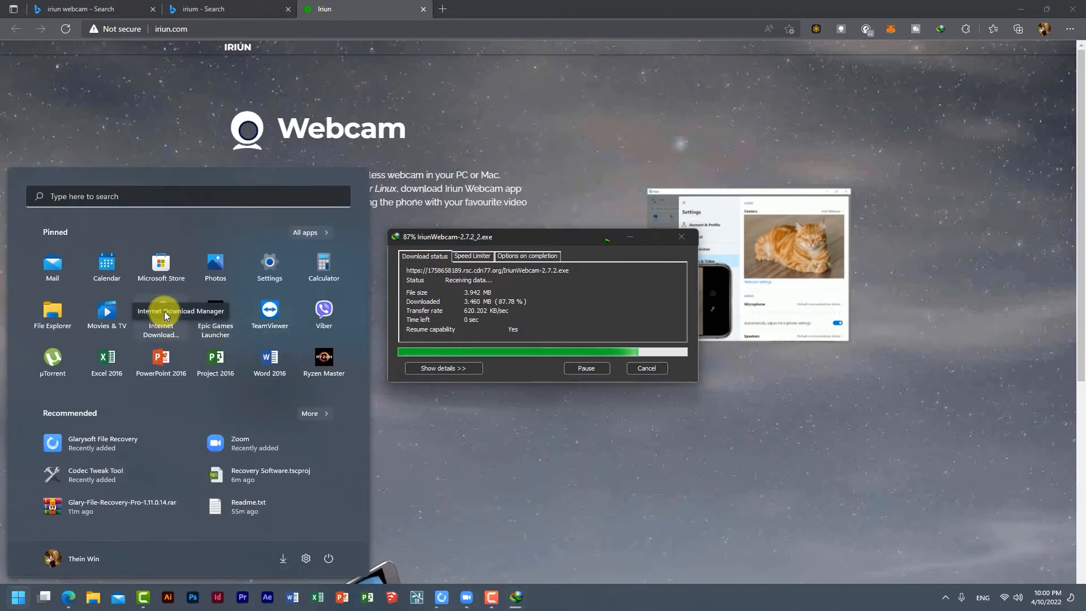
pyautogui.click(164, 311)
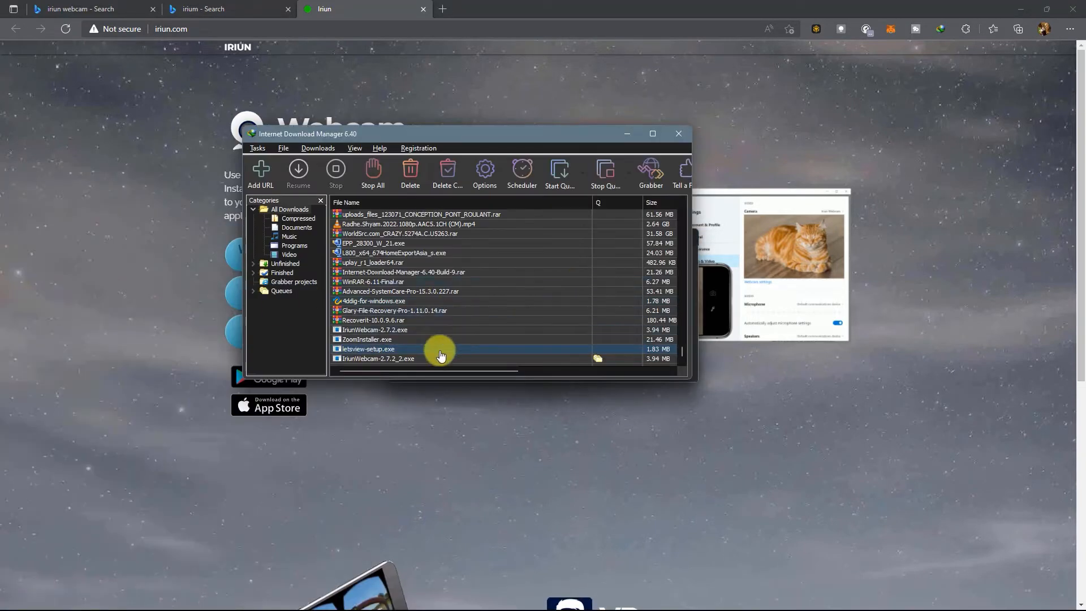
pyautogui.doubleClick(378, 359)
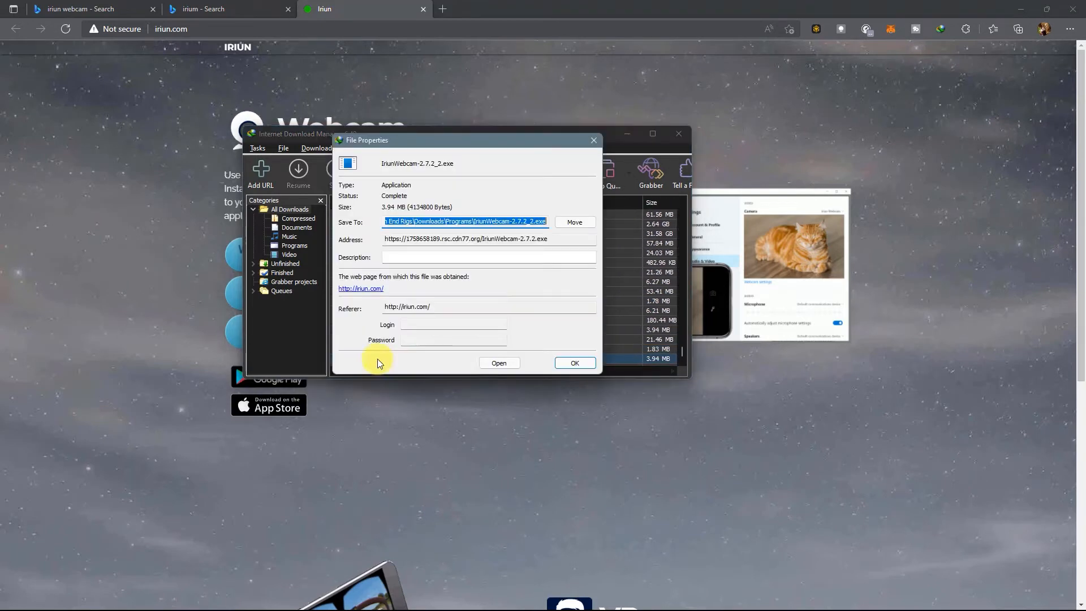
pyautogui.click(497, 364)
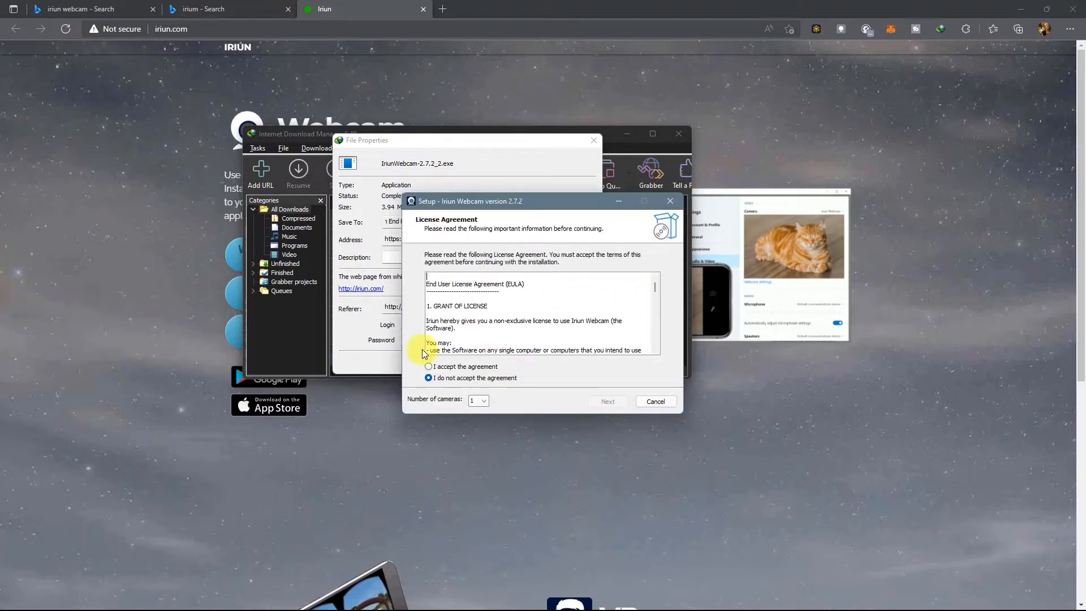
# Install Iriun Webcam with the license accepted and the default destination folder, and finish setup with Start Iriun Webcam Server enabled
pyautogui.click(431, 368)
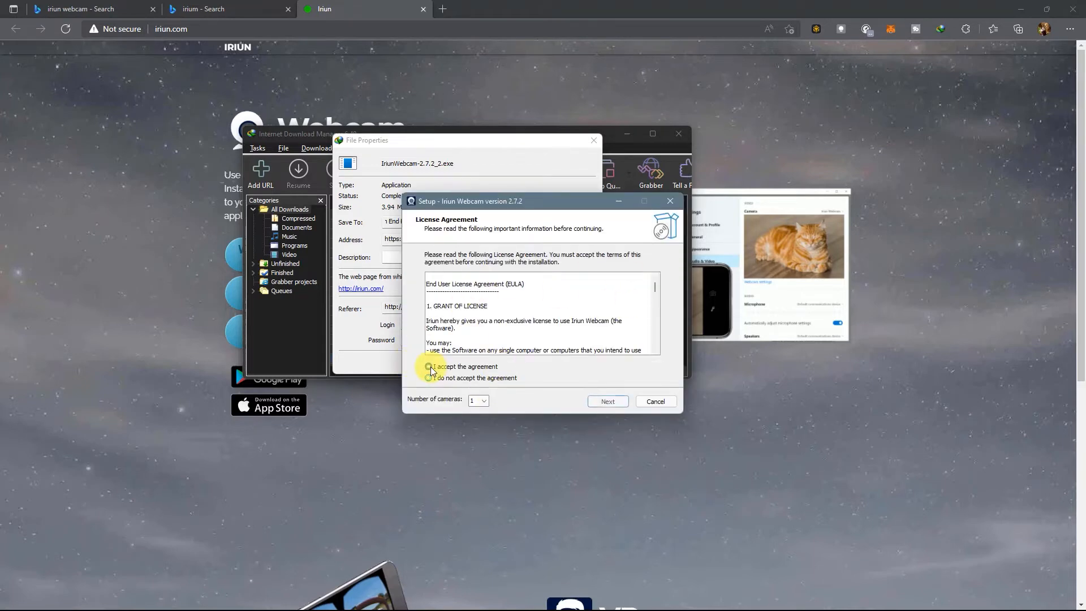
pyautogui.click(599, 403)
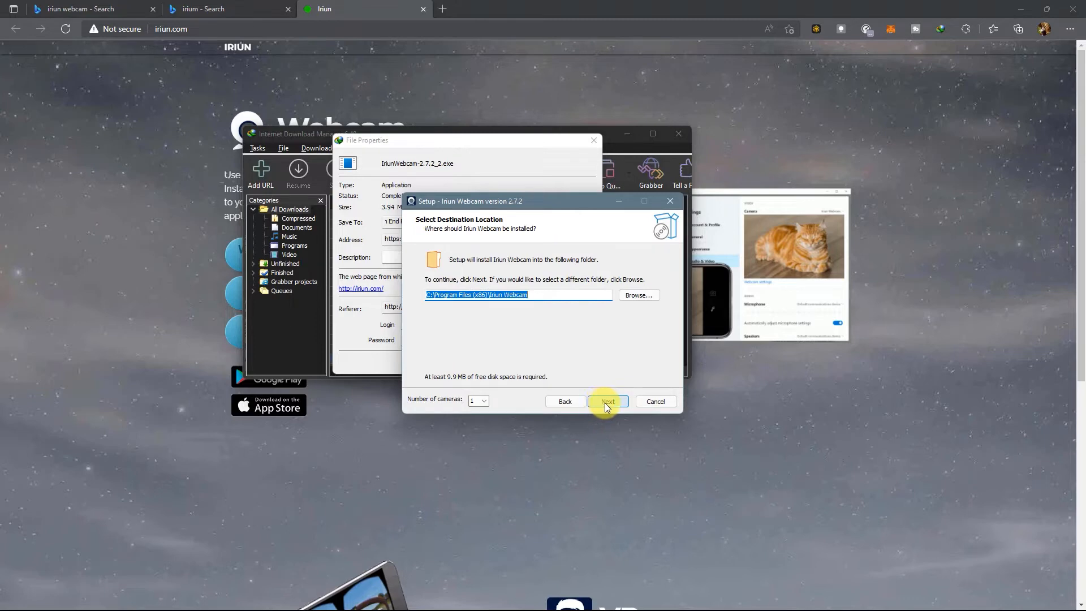
pyautogui.click(605, 403)
pyautogui.click(605, 402)
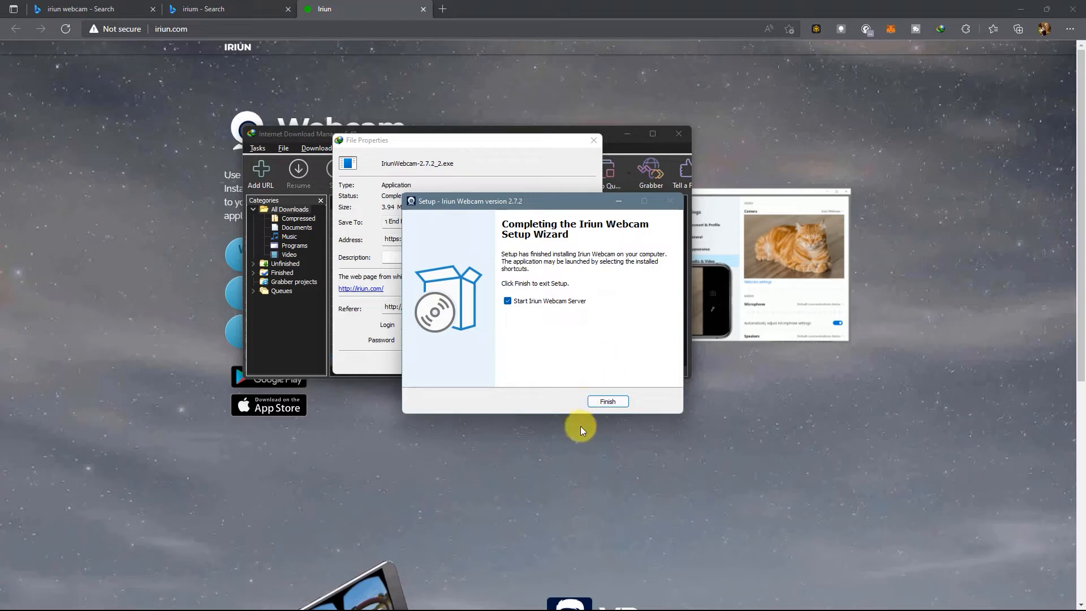
pyautogui.click(622, 399)
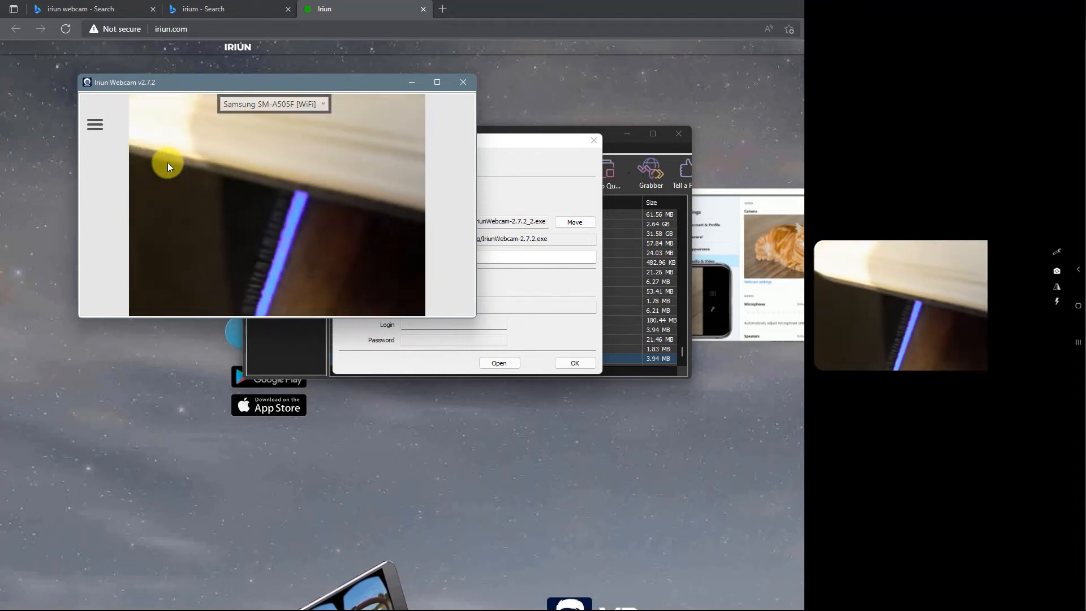
# Set the Iriun Webcam video format to 1280 x 960 and close its window
pyautogui.click(97, 124)
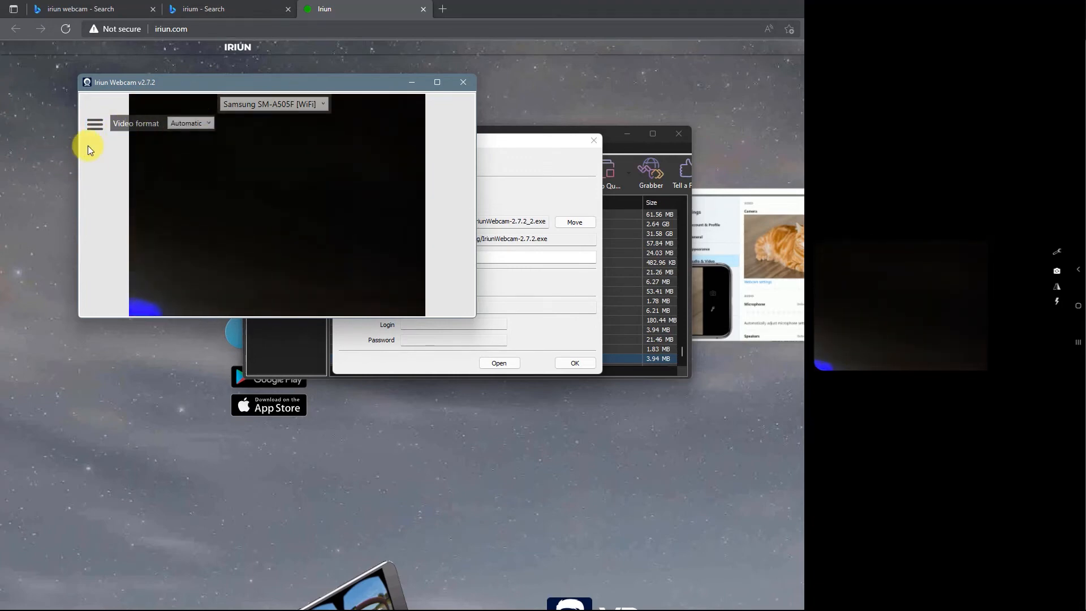
pyautogui.click(177, 123)
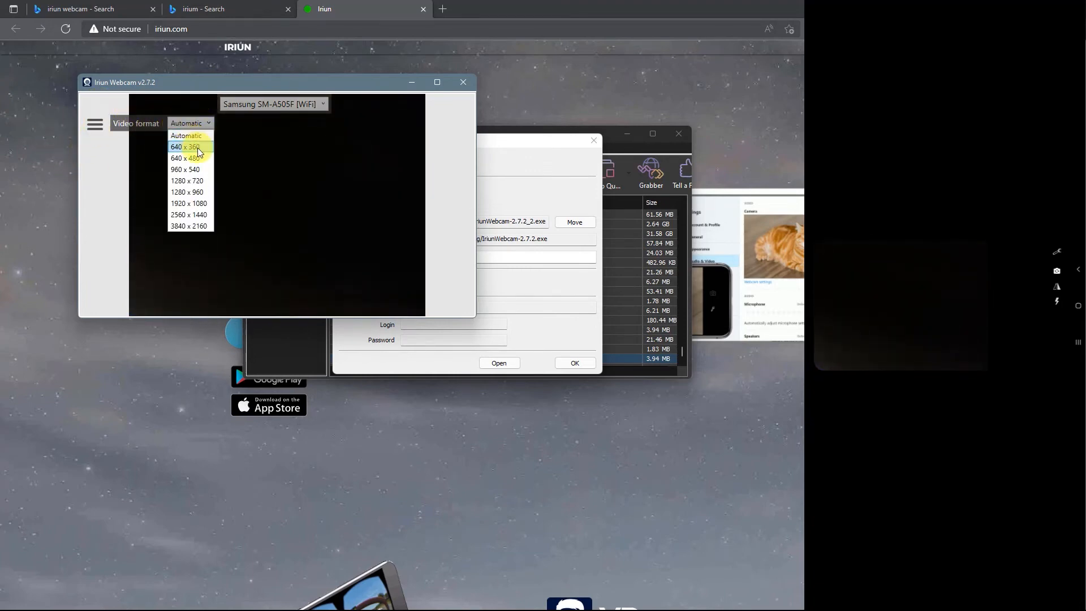
pyautogui.click(190, 123)
pyautogui.click(190, 123)
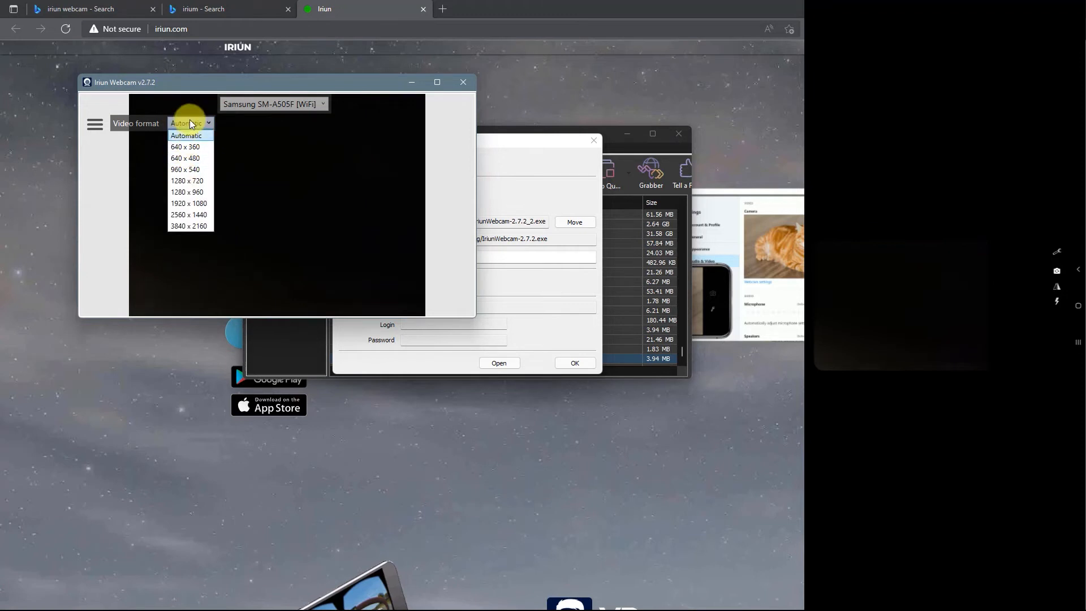
pyautogui.click(203, 204)
pyautogui.click(192, 124)
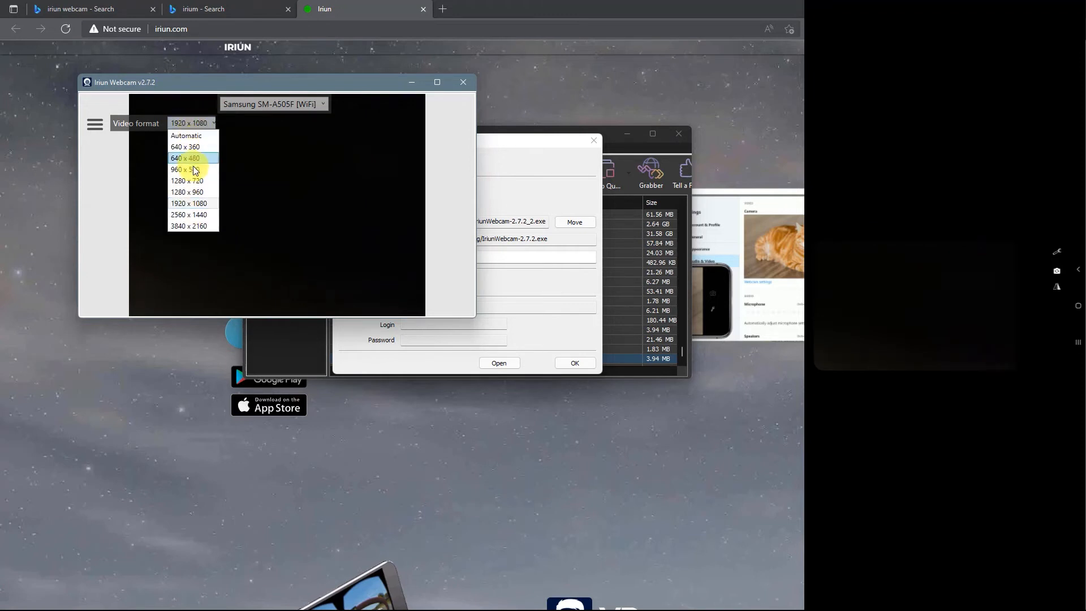
pyautogui.click(195, 193)
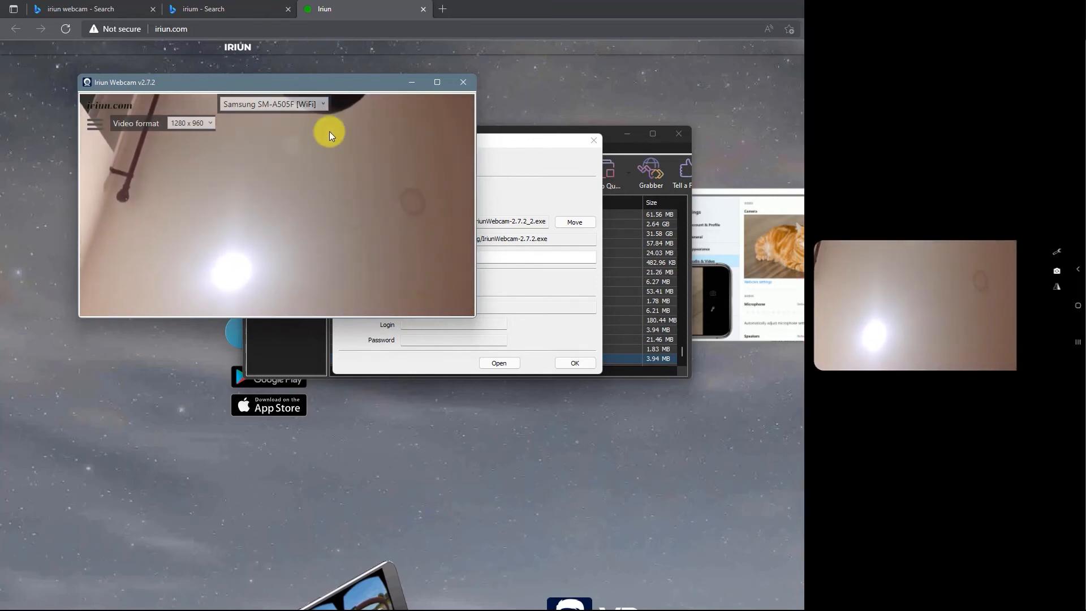
pyautogui.click(461, 83)
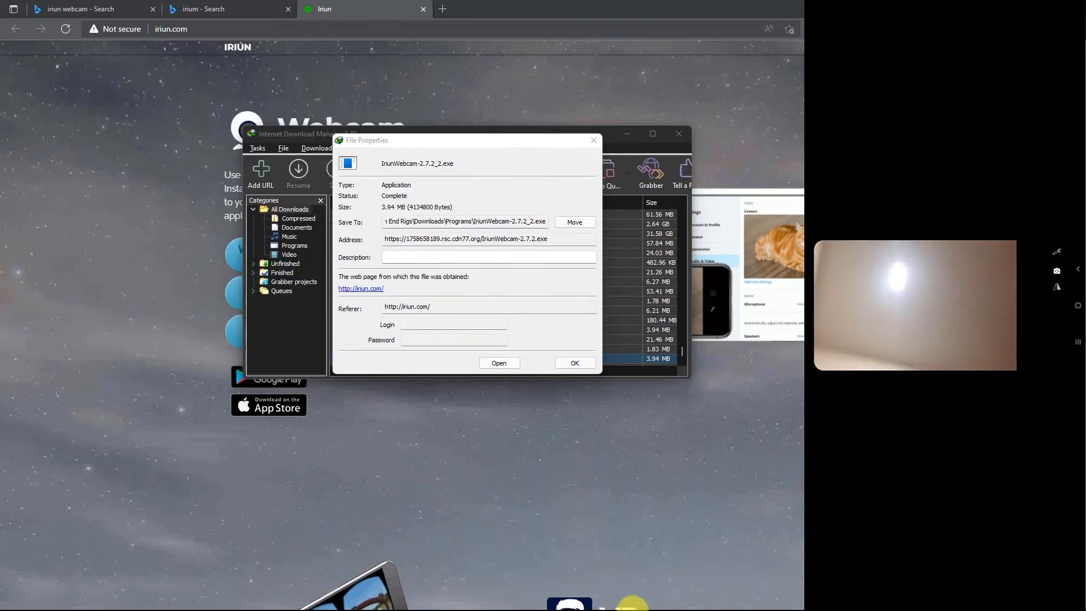
# Switch to Zoom, check that Iriun Webcam is the camera chosen in the video settings, and close the settings
pyautogui.press('super')
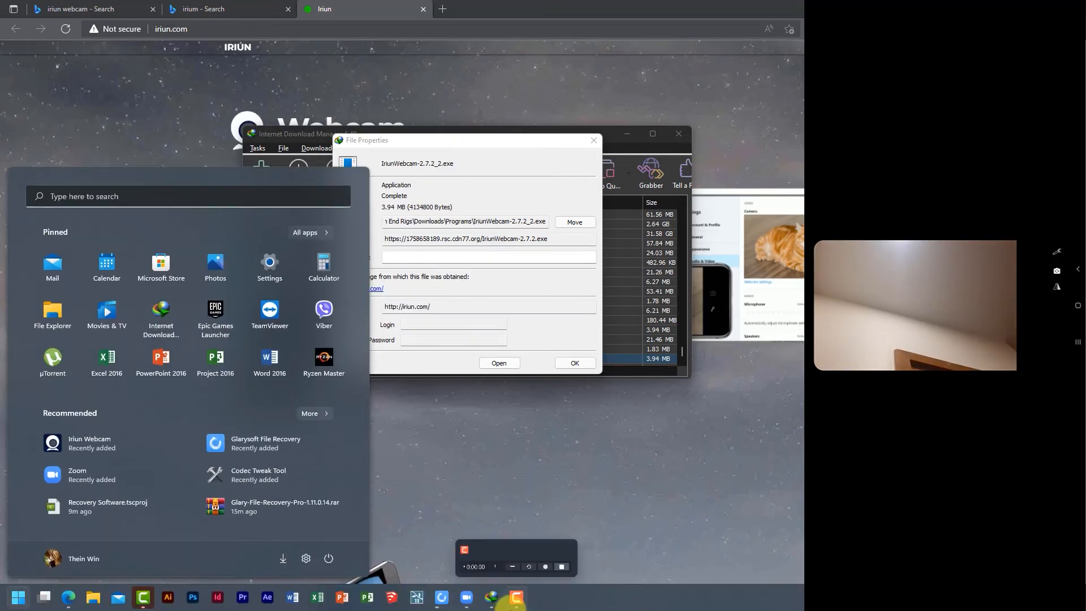
pyautogui.click(466, 597)
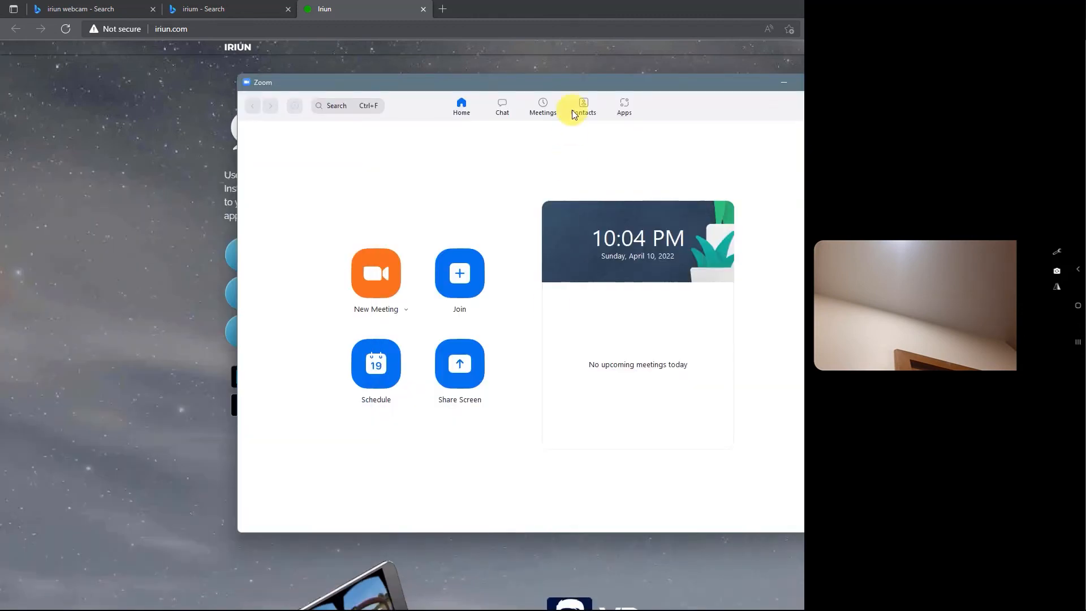
pyautogui.click(836, 132)
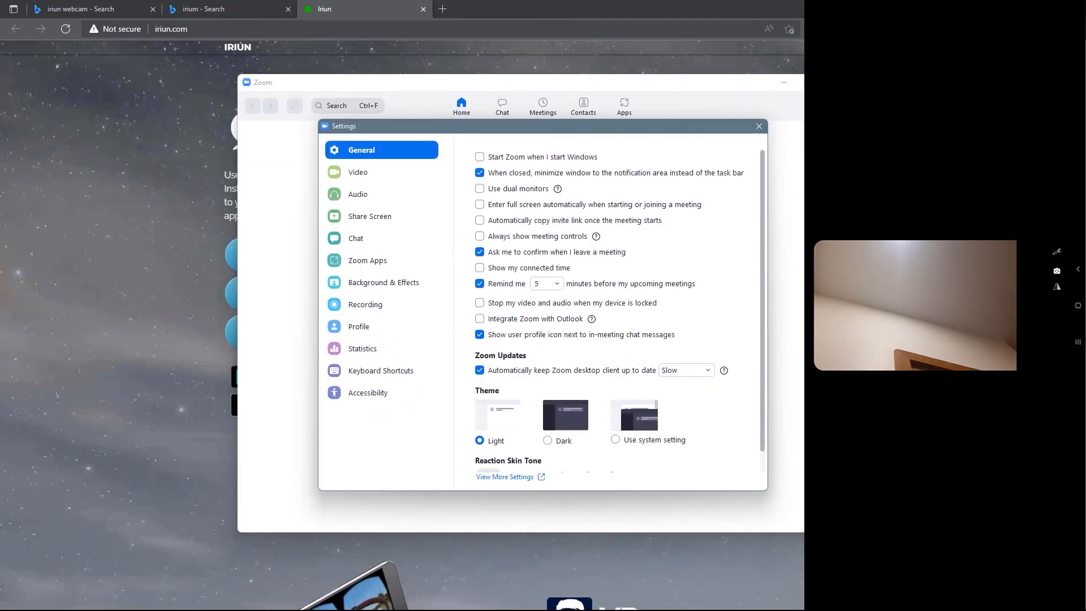
pyautogui.click(385, 169)
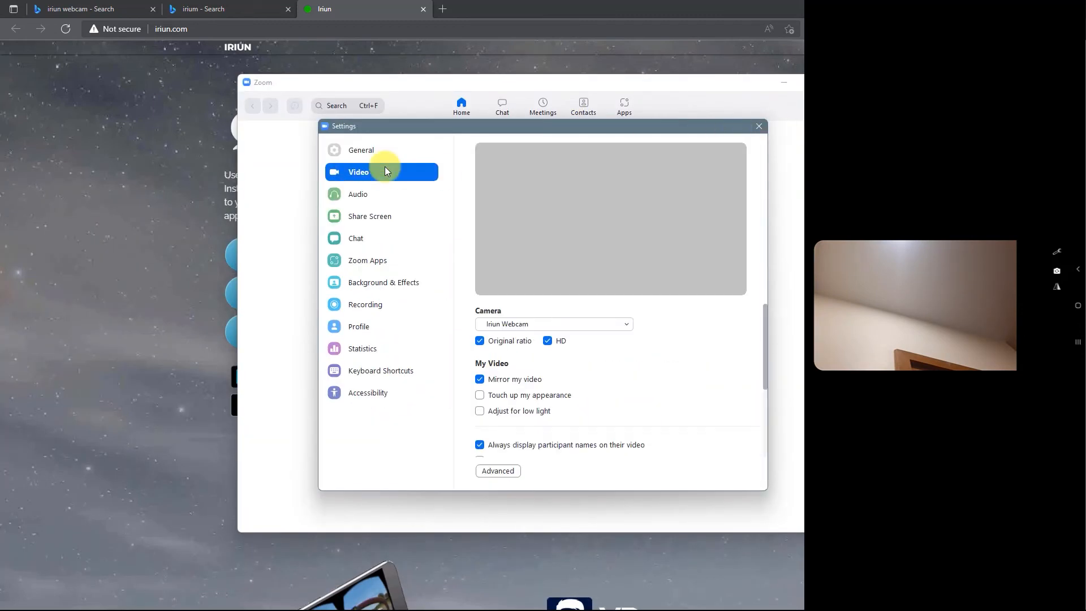
pyautogui.click(512, 324)
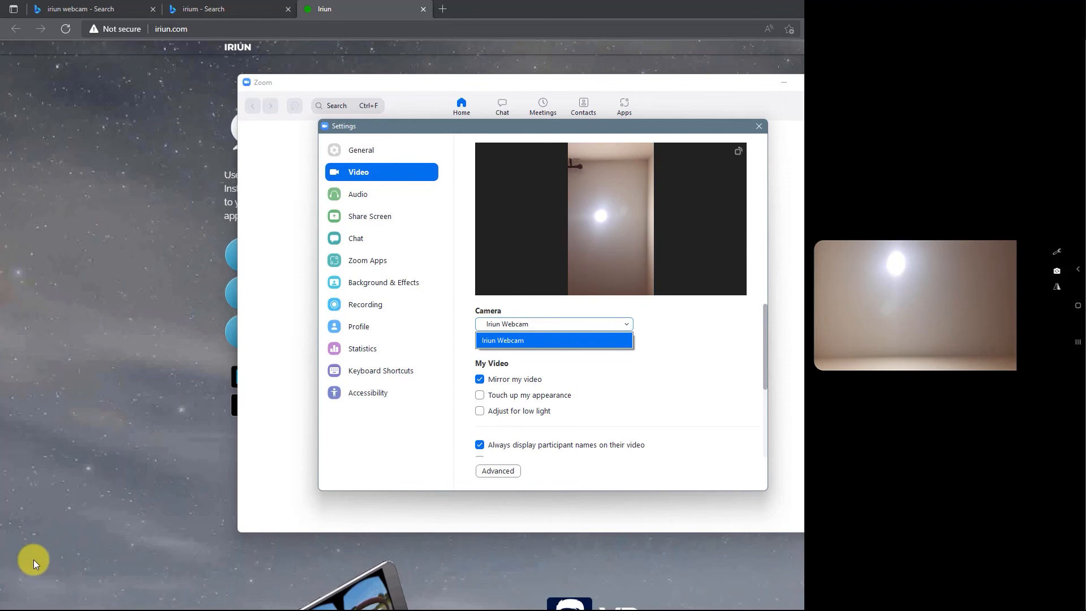
pyautogui.click(759, 126)
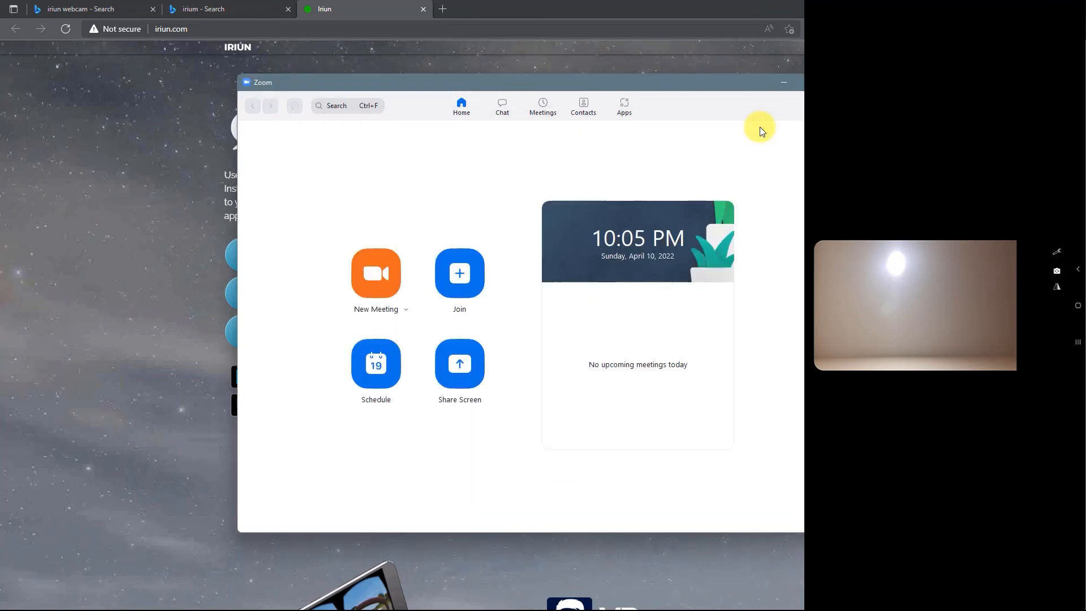